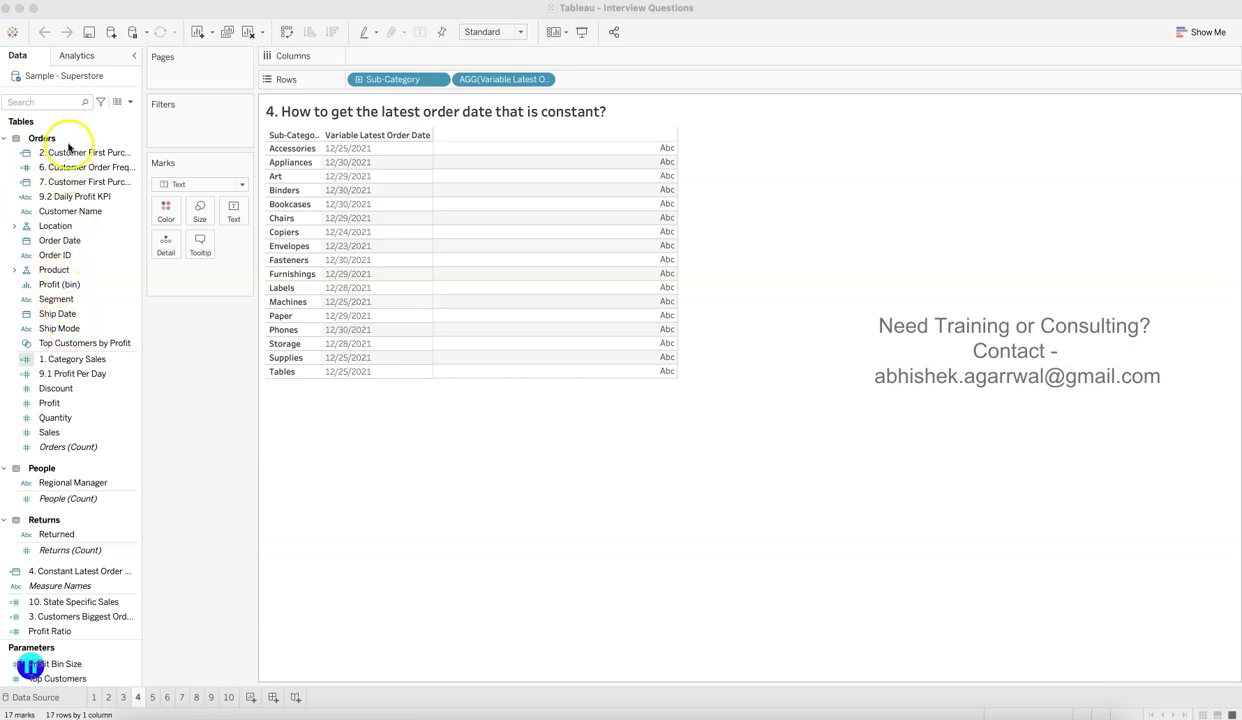
# - Search the data fields for 'sub', select Sub-Category under Product, then clear the search
pyautogui.click(61, 102)
pyautogui.write('sub')
pyautogui.click(50, 152)
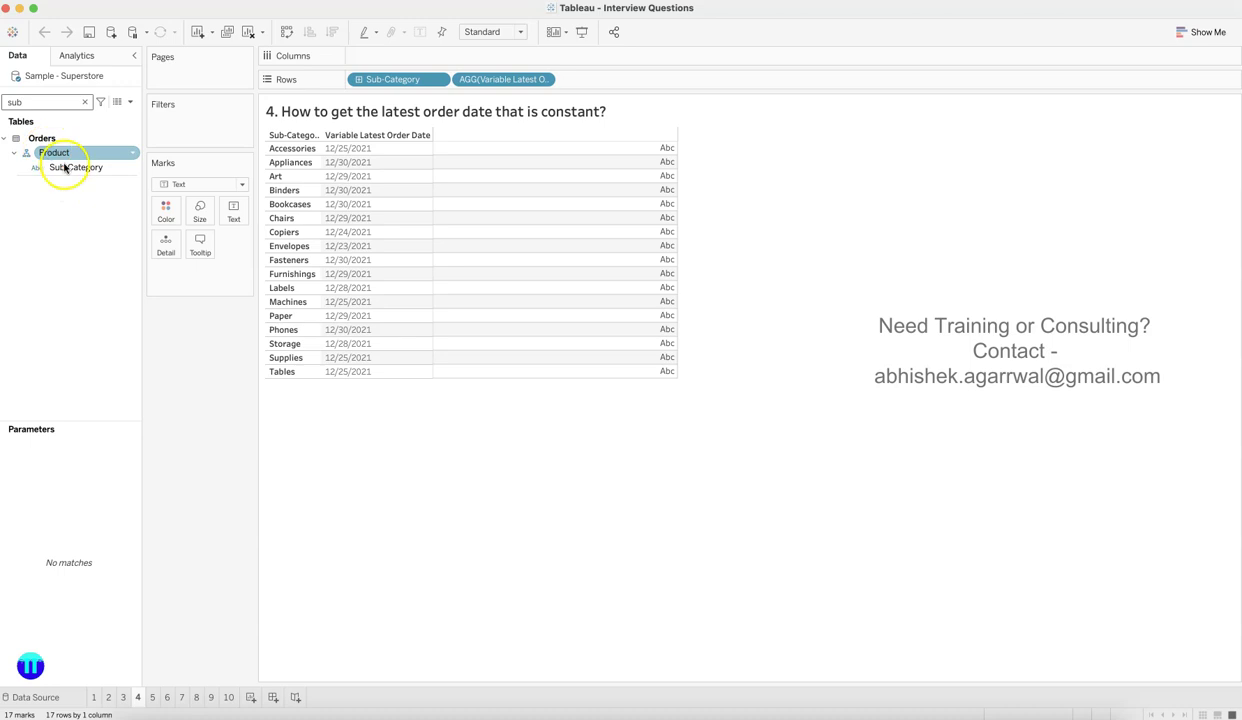
pyautogui.click(66, 167)
pyautogui.click(55, 125)
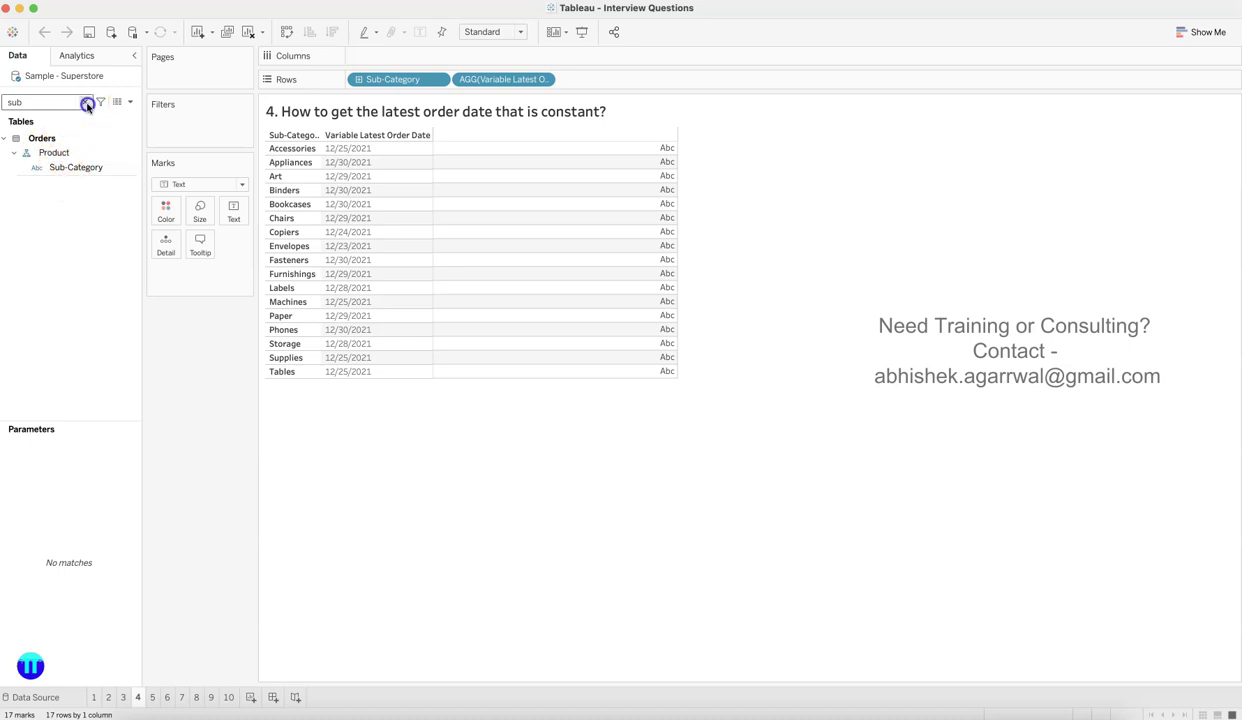
pyautogui.click(87, 104)
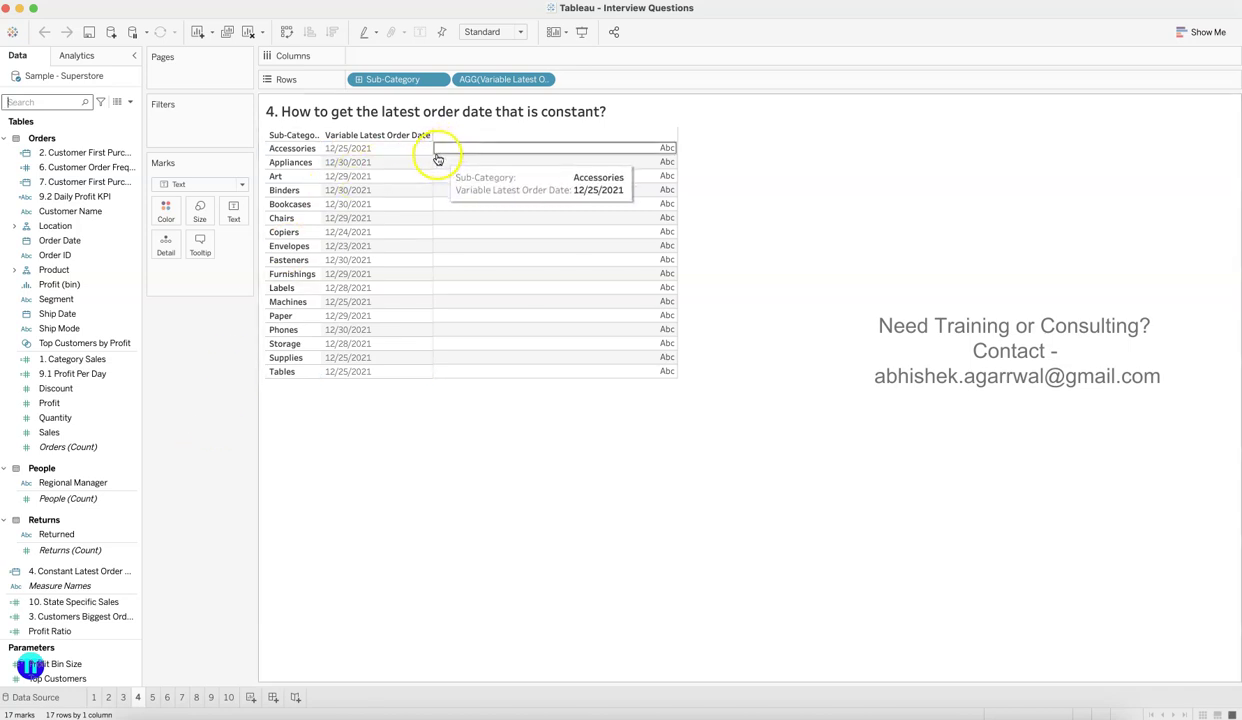
# - Widen the Variable Latest Order Date column and compare Appliances (12/30/2021) with Art (12/29/2021)
pyautogui.moveTo(433, 160); pyautogui.dragTo(446, 161)
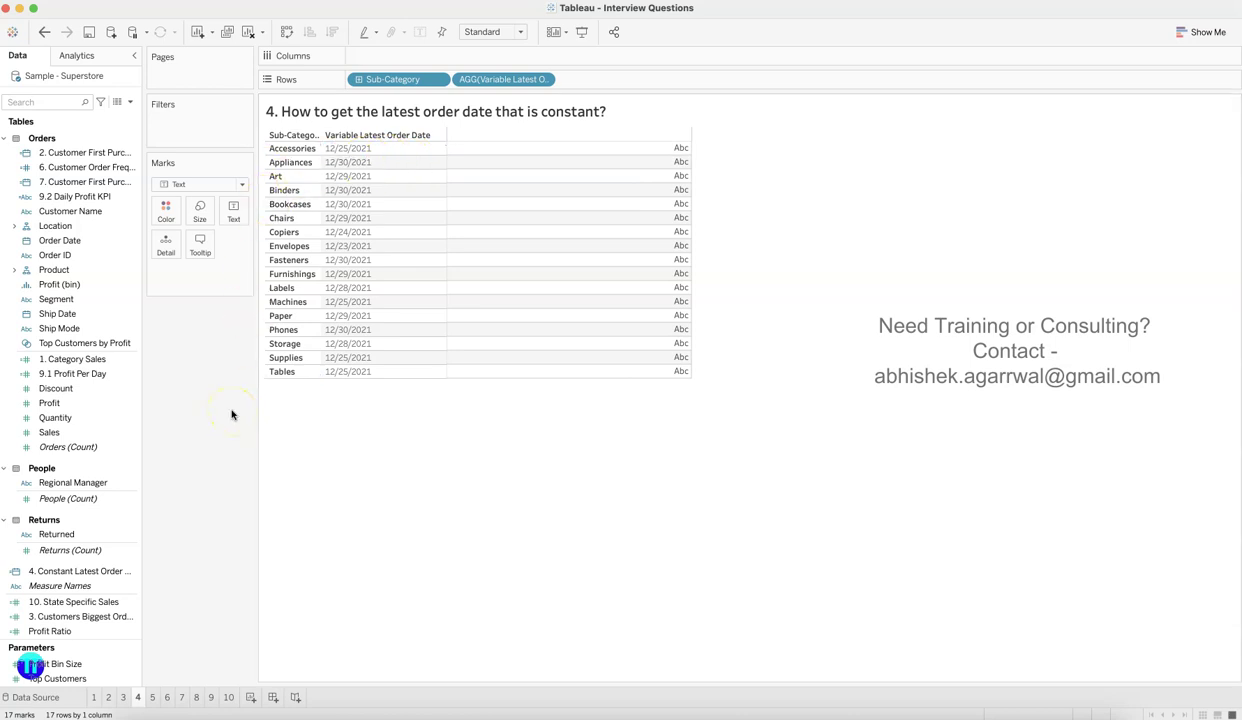
pyautogui.click(416, 134)
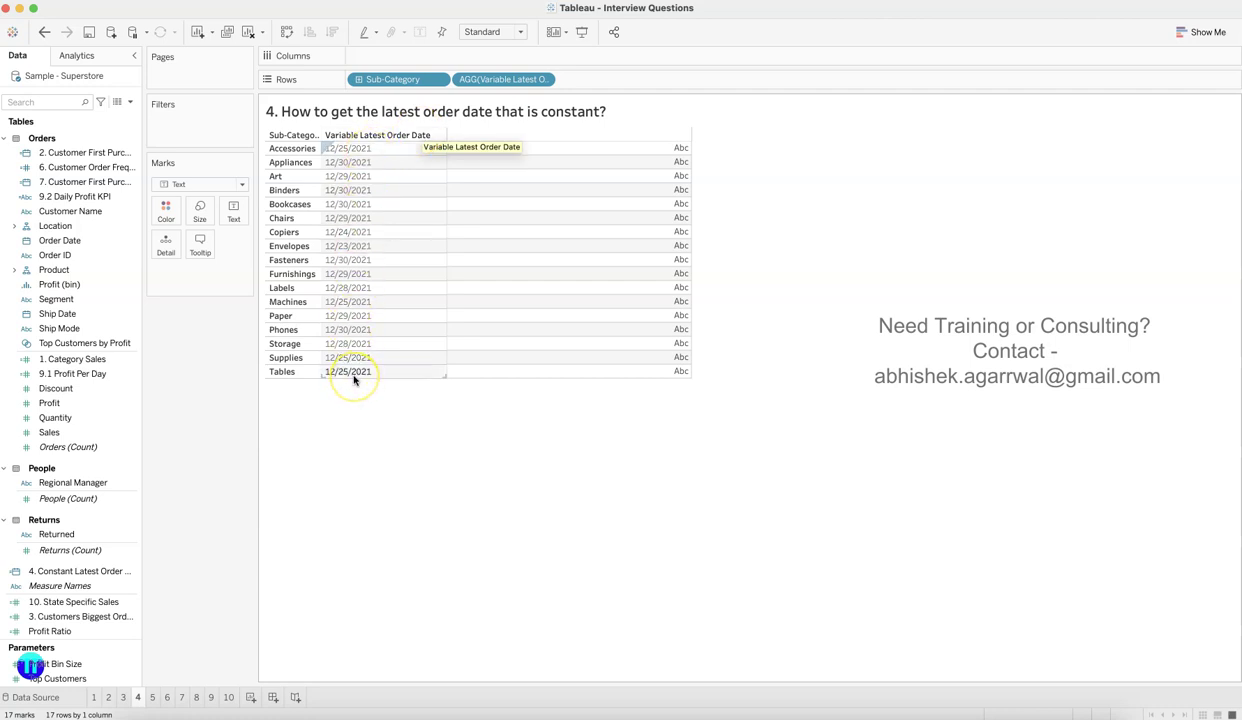
pyautogui.click(290, 135)
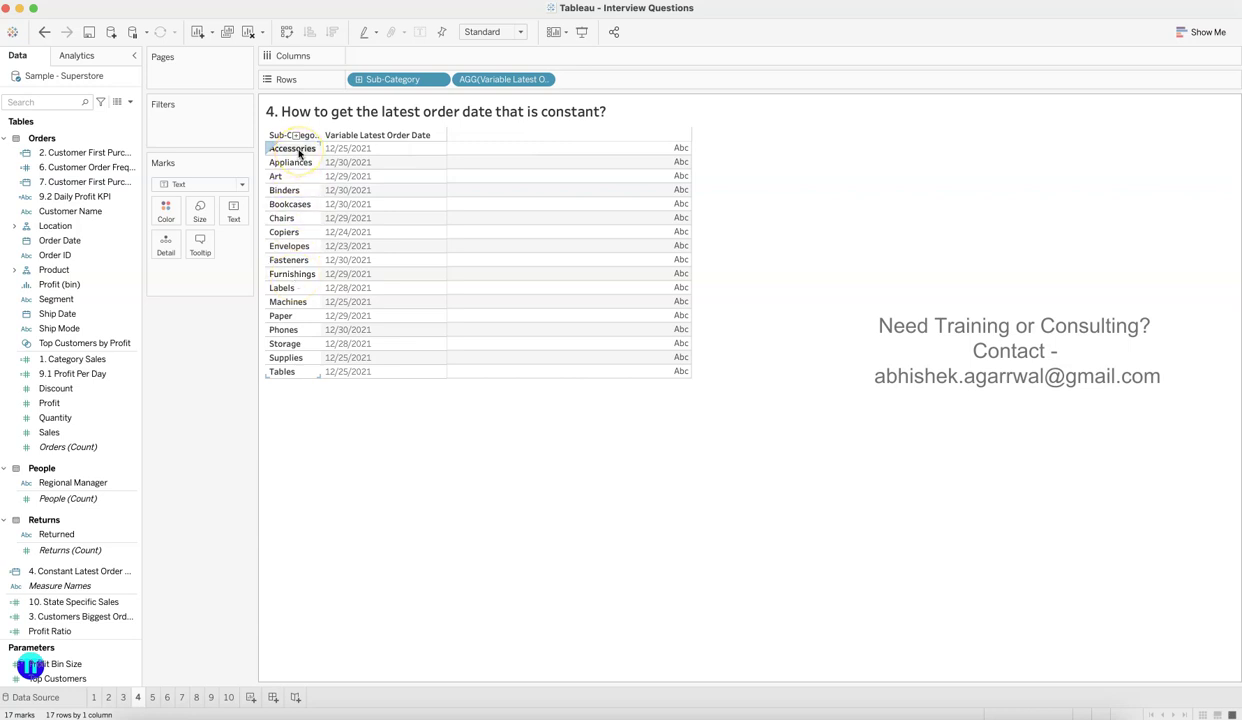
pyautogui.click(336, 152)
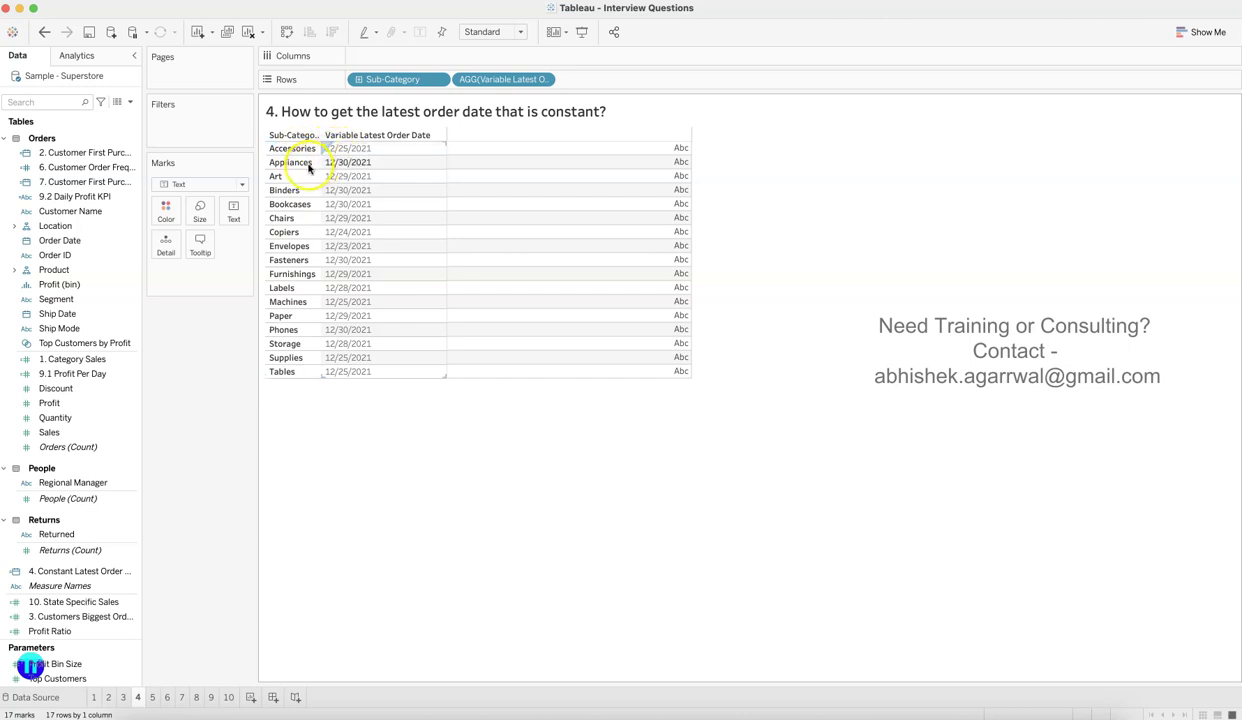
pyautogui.click(342, 167)
pyautogui.click(288, 180)
pyautogui.click(340, 180)
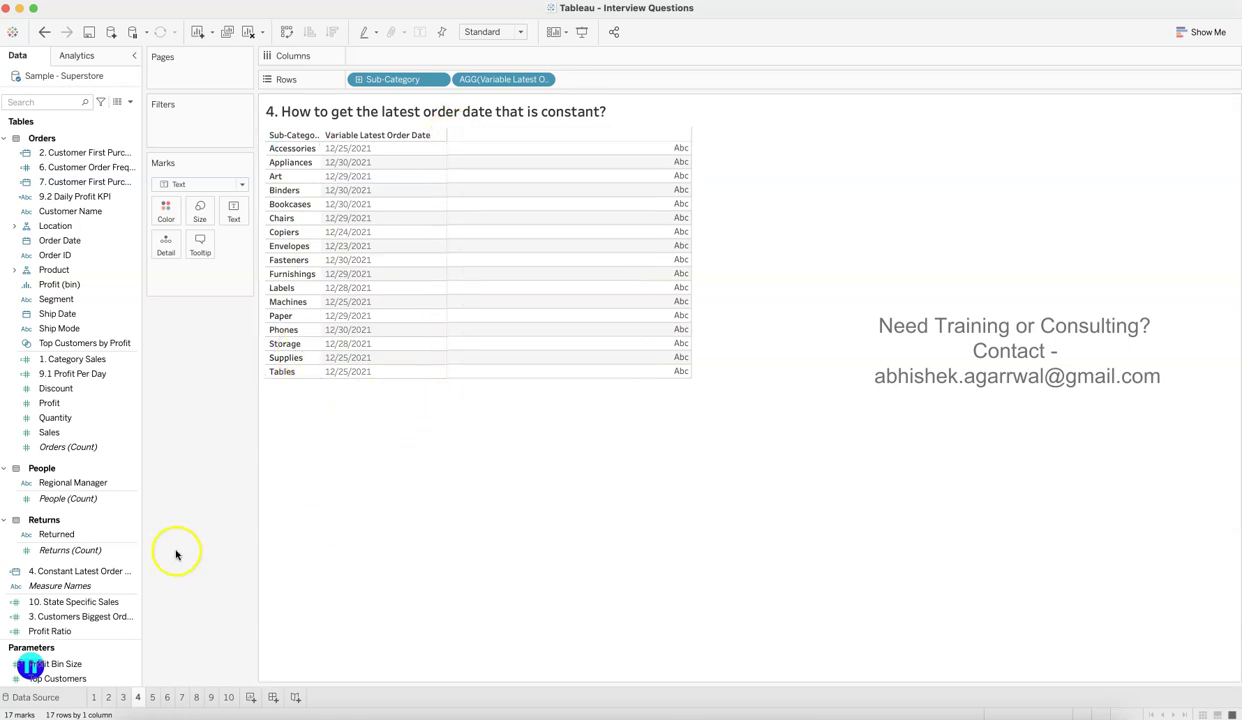
# - Add '4. Constant Latest Order Date' to Rows as a discrete exact date showing 12/30/2021
pyautogui.moveTo(111, 568)
pyautogui.mouseDown()
pyautogui.moveTo(585, 133)
pyautogui.moveTo(605, 70)
pyautogui.moveTo(604, 88)
pyautogui.moveTo(591, 79)
pyautogui.mouseUp()
pyautogui.click(502, 180)
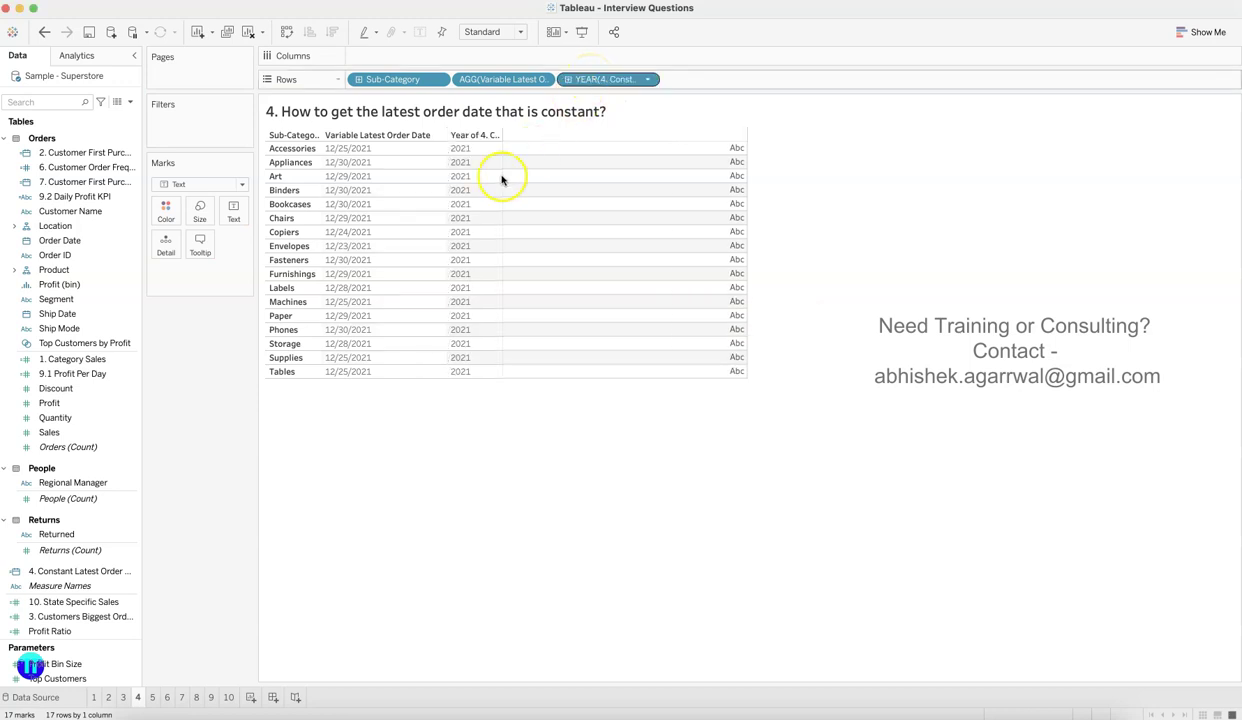
pyautogui.click(647, 79)
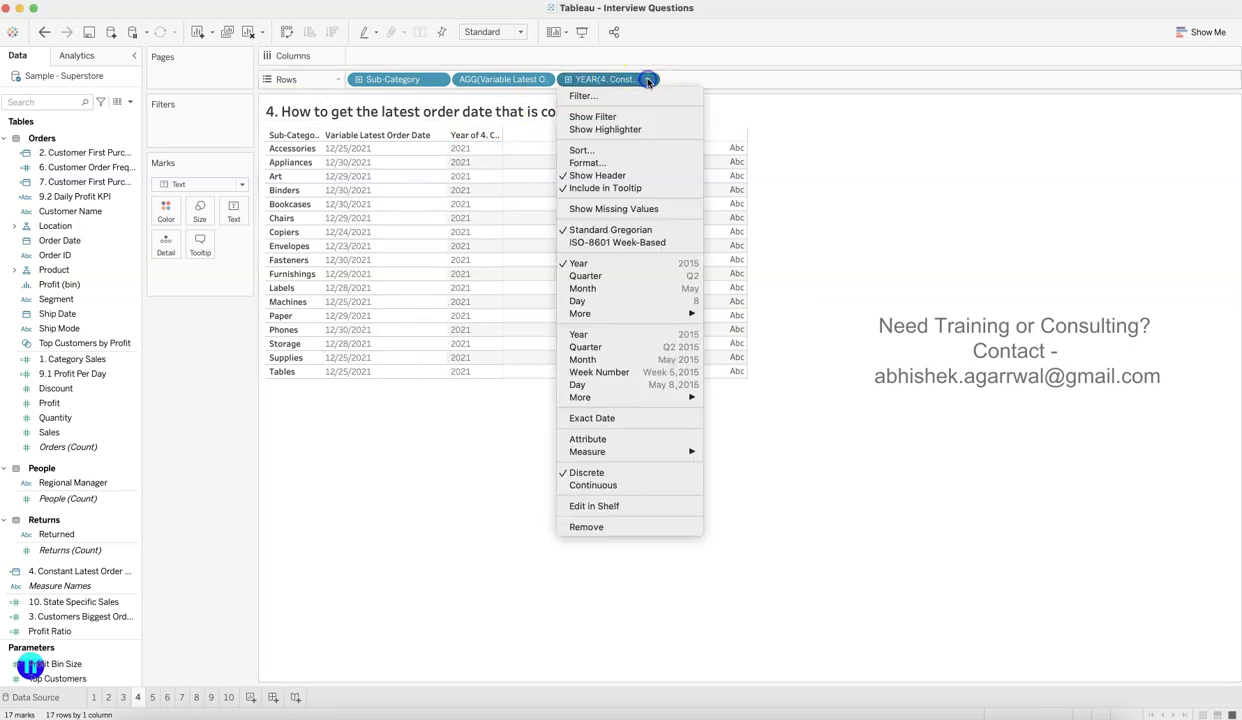
pyautogui.click(627, 418)
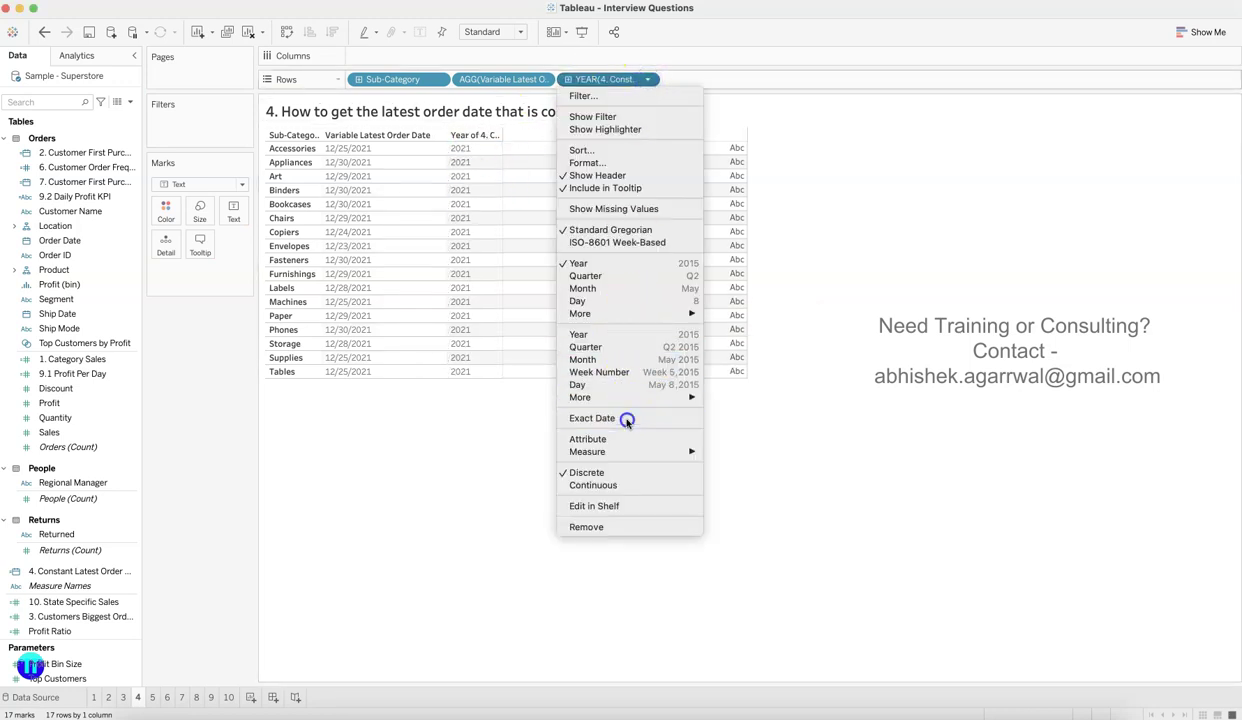
pyautogui.click(647, 79)
pyautogui.click(617, 462)
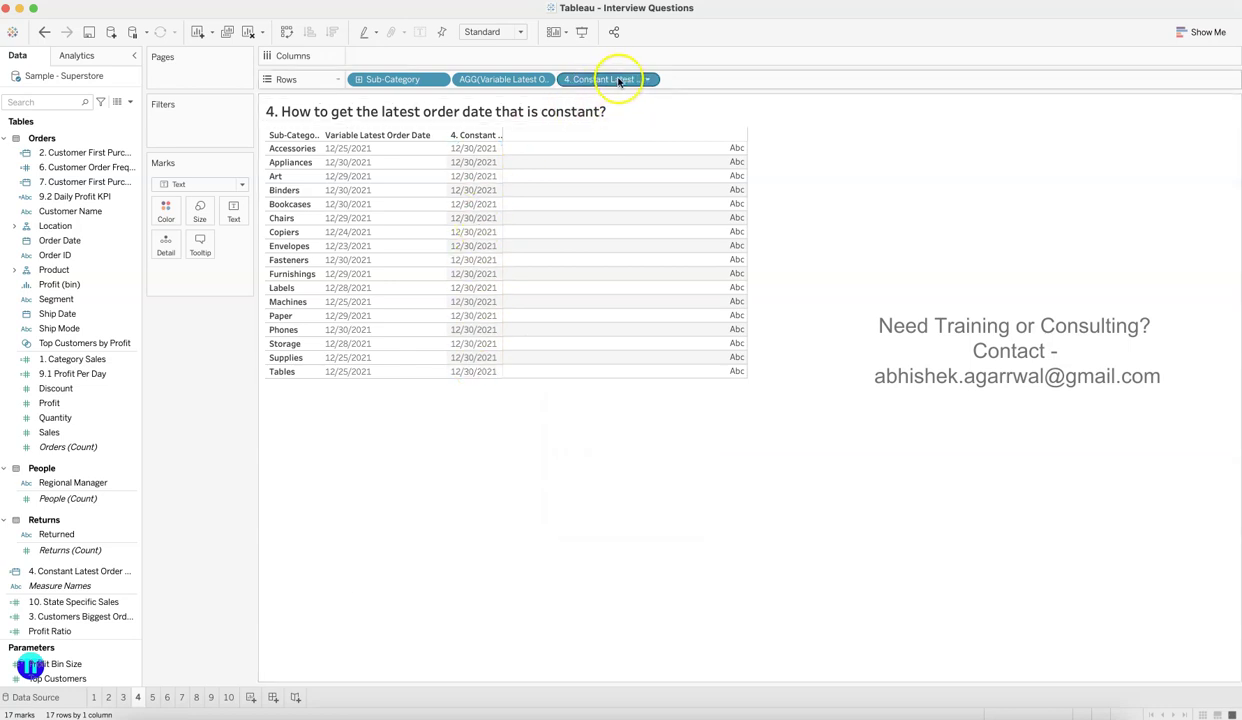
pyautogui.click(86, 572)
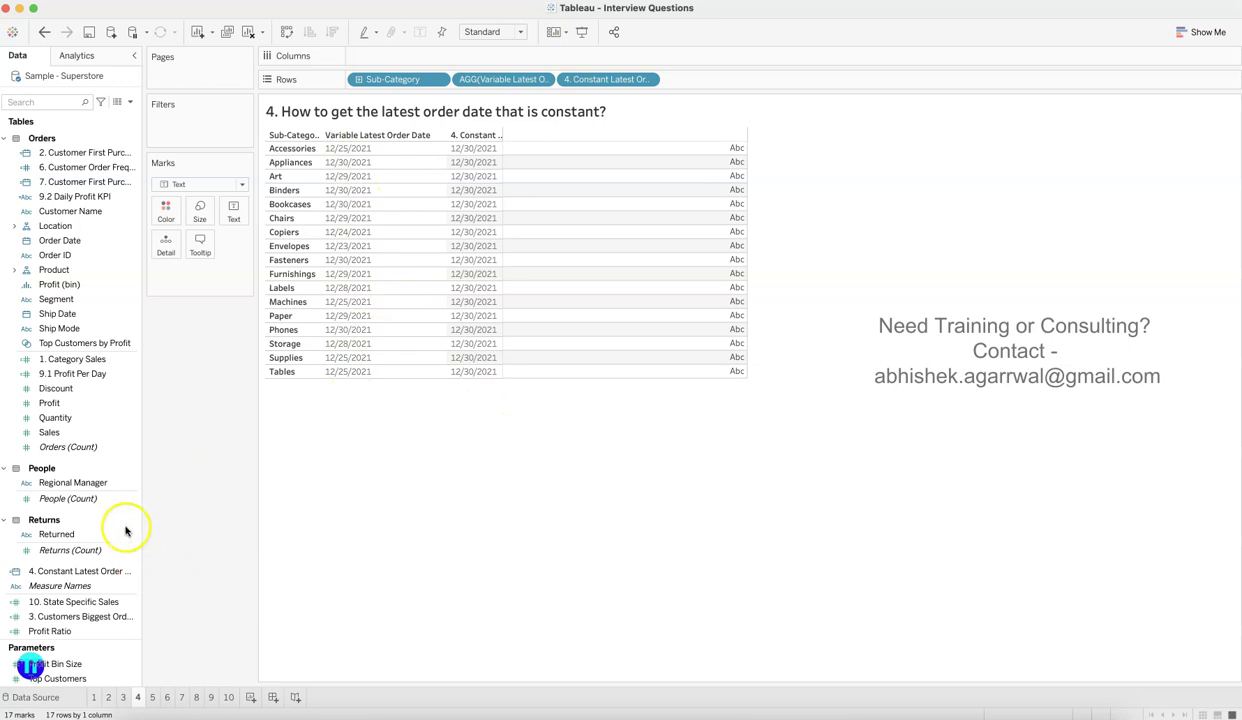
pyautogui.scroll(-3, 128, 378)
pyautogui.rightClick(128, 572)
pyautogui.click(170, 375)
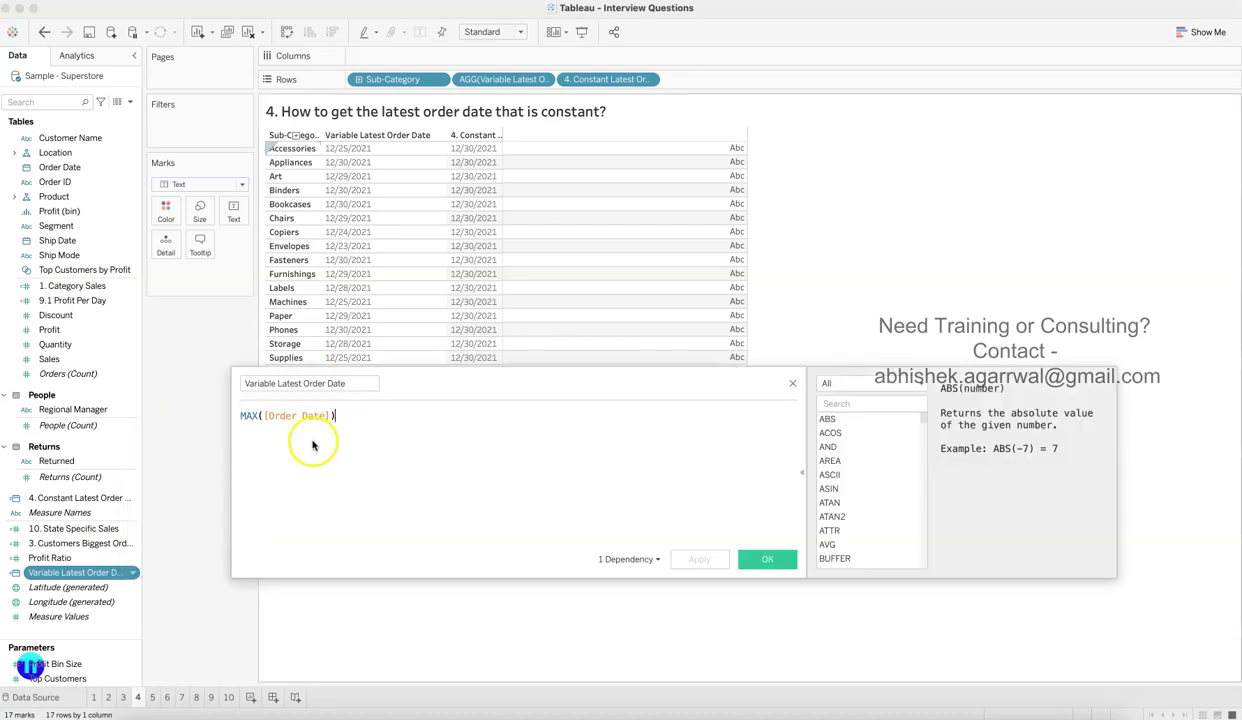
pyautogui.moveTo(247, 415); pyautogui.dragTo(399, 401)
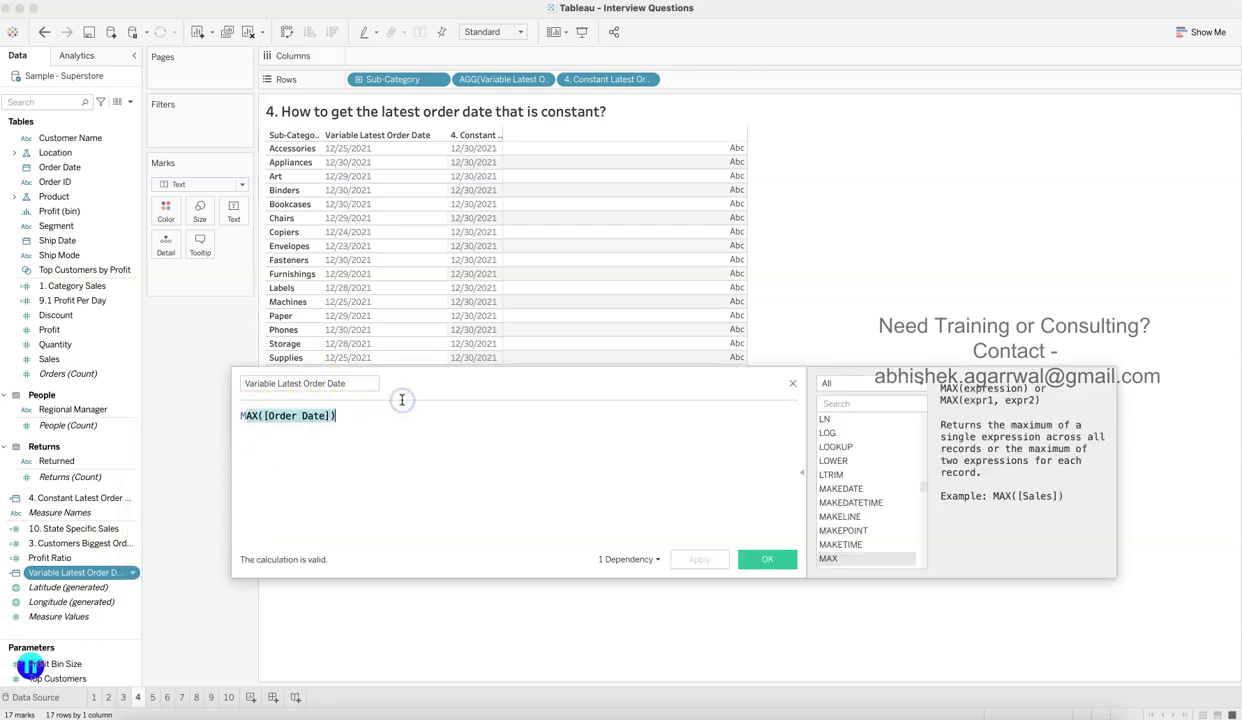
pyautogui.click(791, 383)
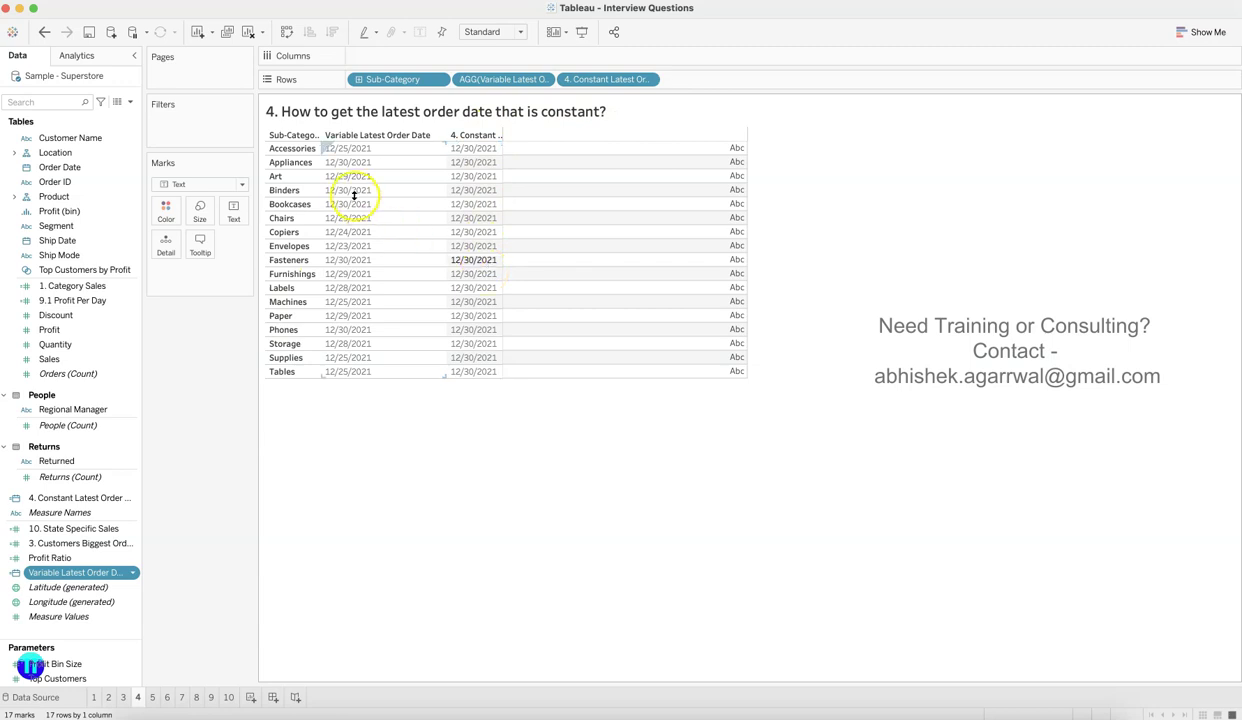
pyautogui.click(341, 167)
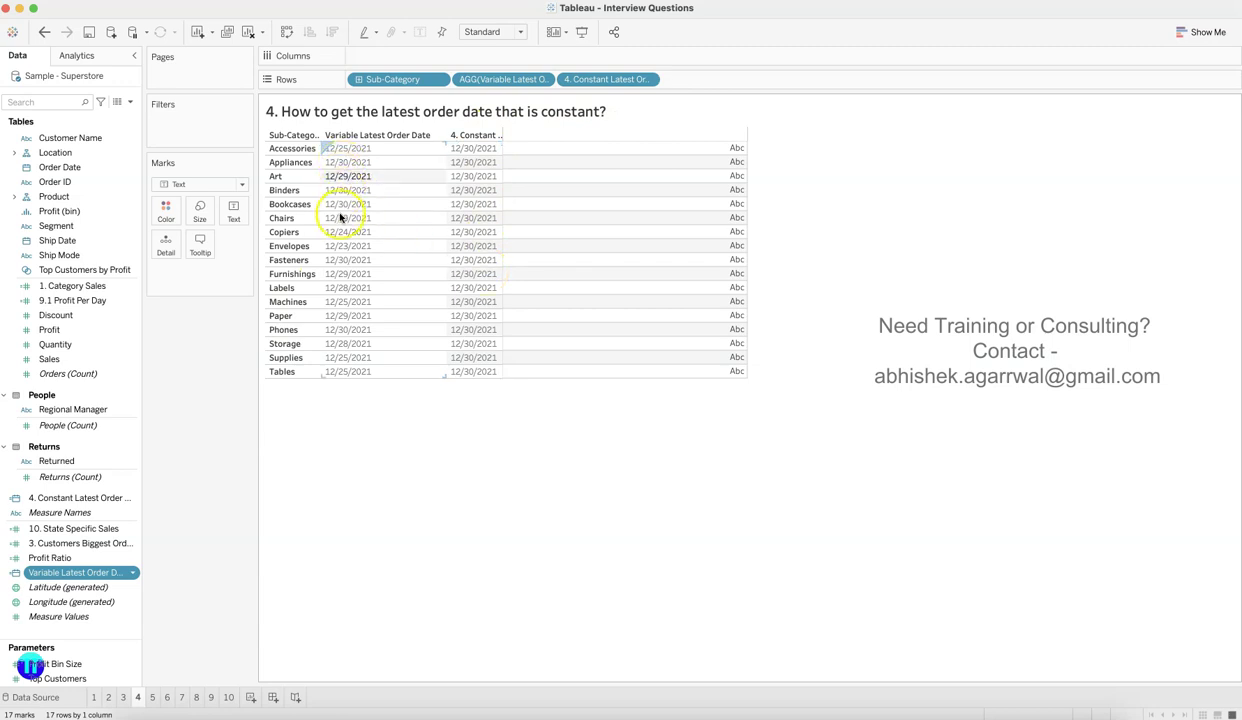
pyautogui.click(479, 150)
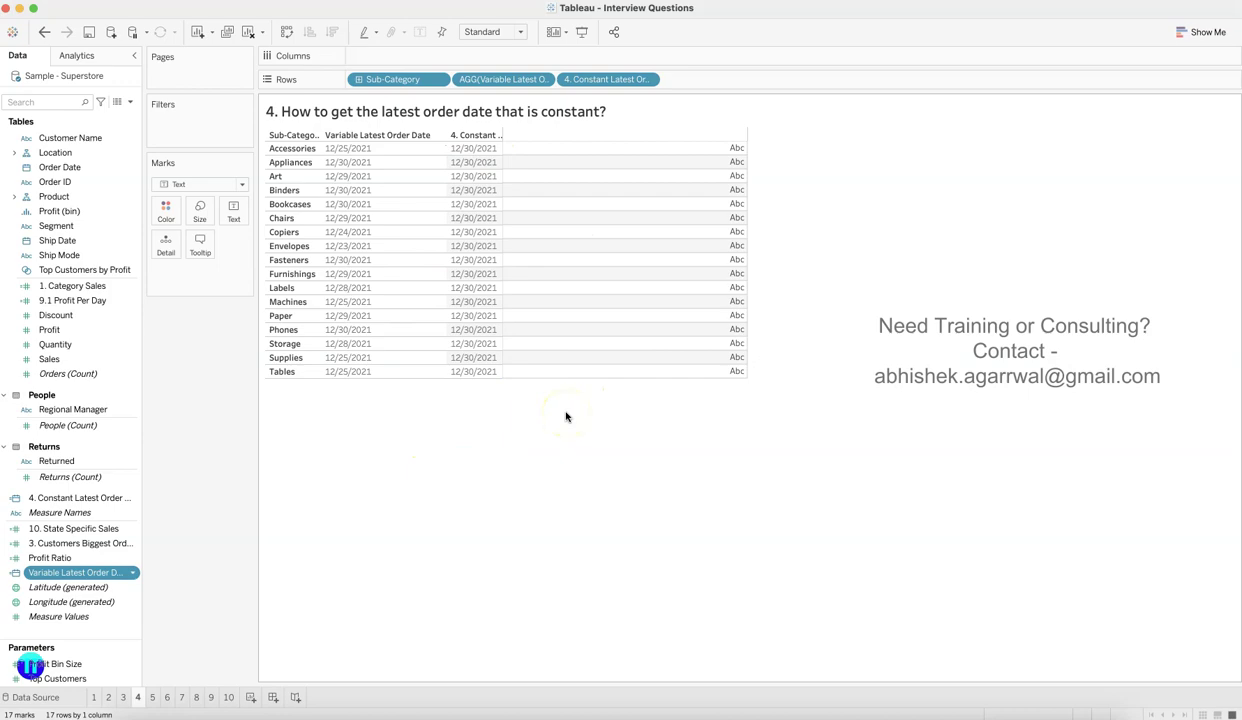
# - Switch to Google Drive, open the Datasets folder in My Drive, and scroll to the Datasets sheet
pyautogui.press('super+Tab')
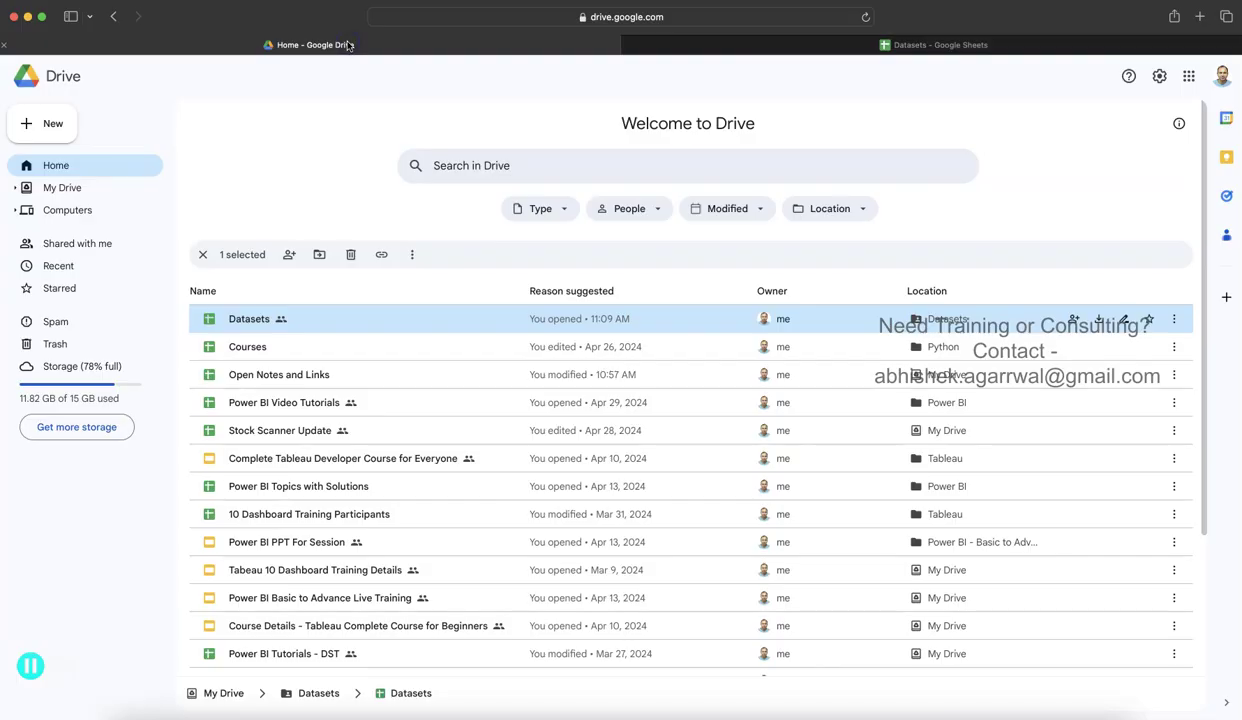
pyautogui.click(147, 148)
pyautogui.click(89, 192)
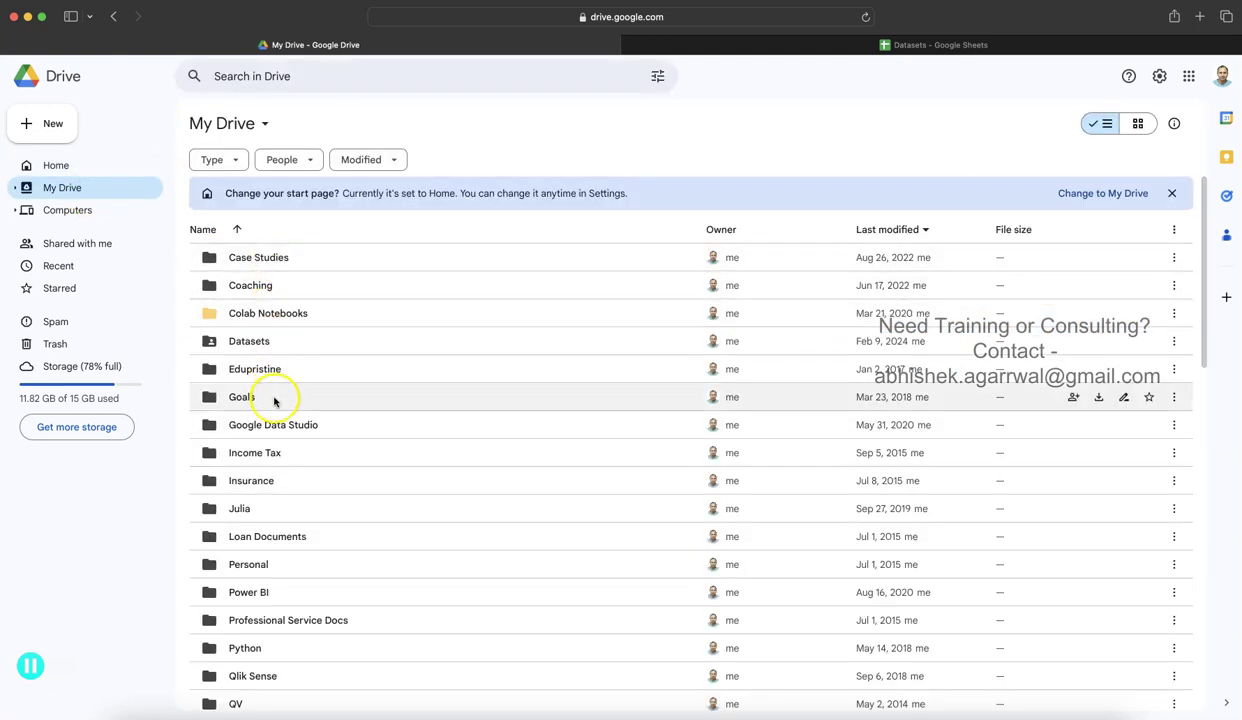
pyautogui.click(281, 343)
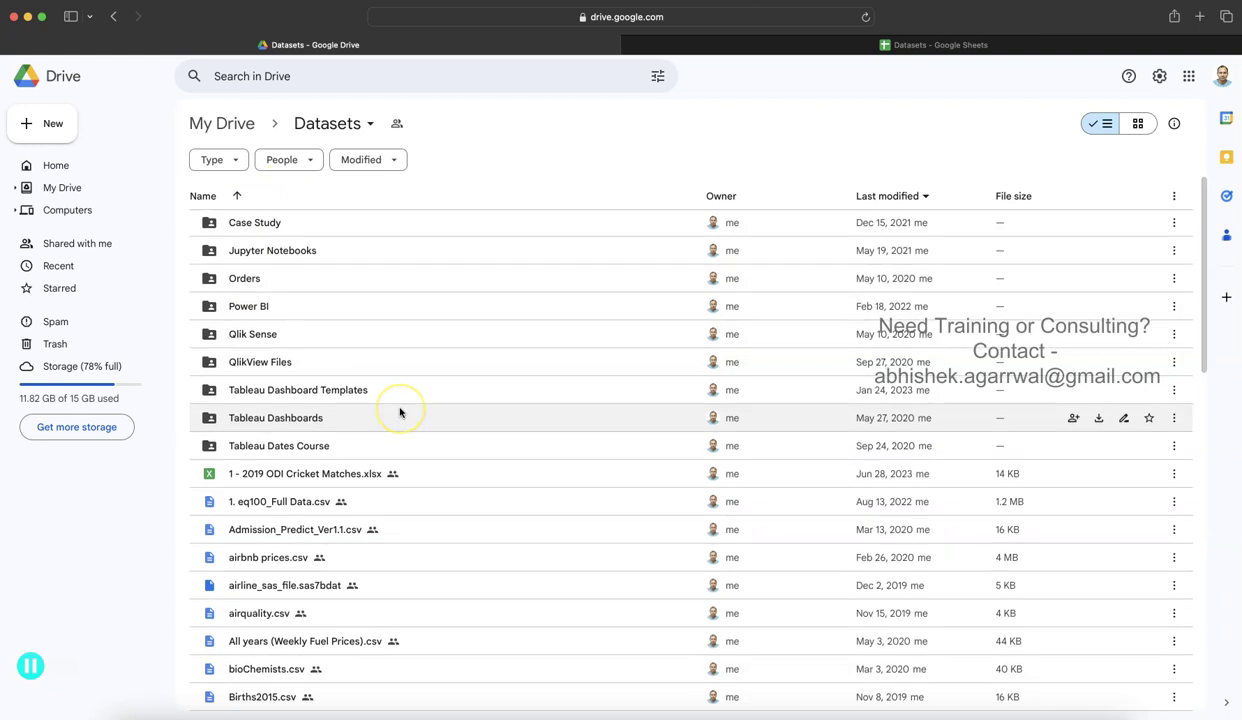
pyautogui.scroll(-3, 400, 412)
pyautogui.scroll(-4, 401, 411)
pyautogui.scroll(-2, 485, 476)
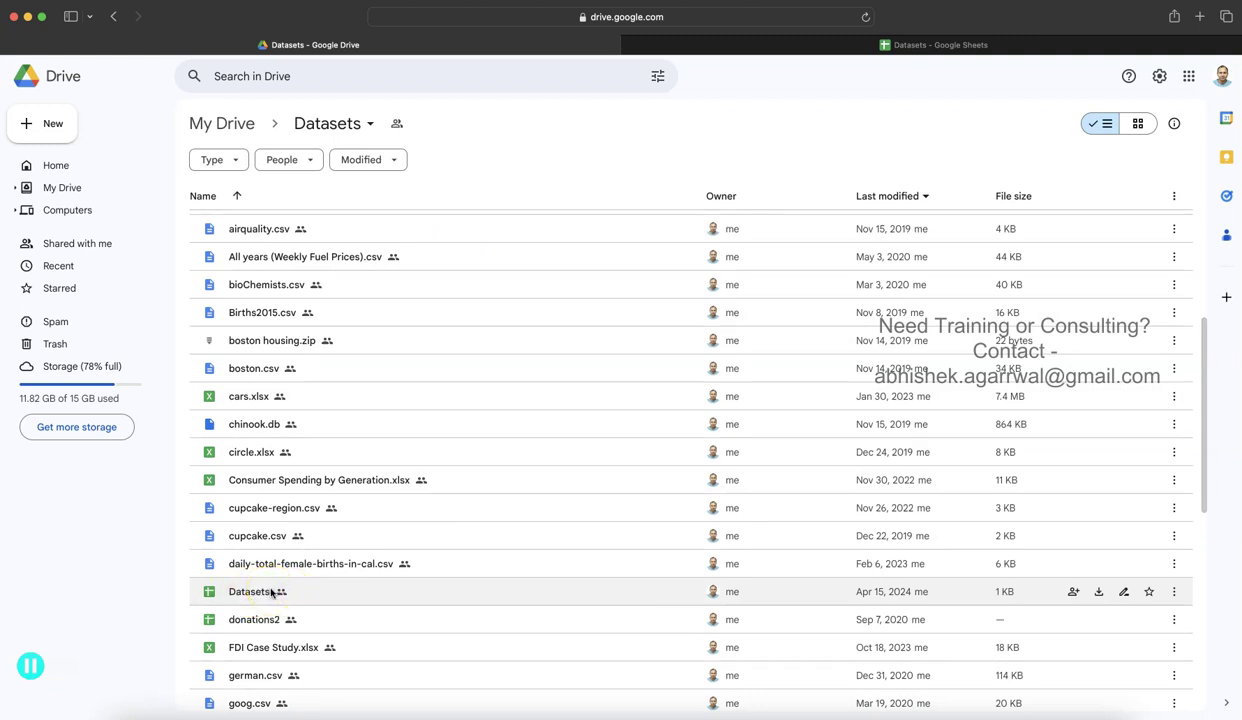
pyautogui.click(795, 46)
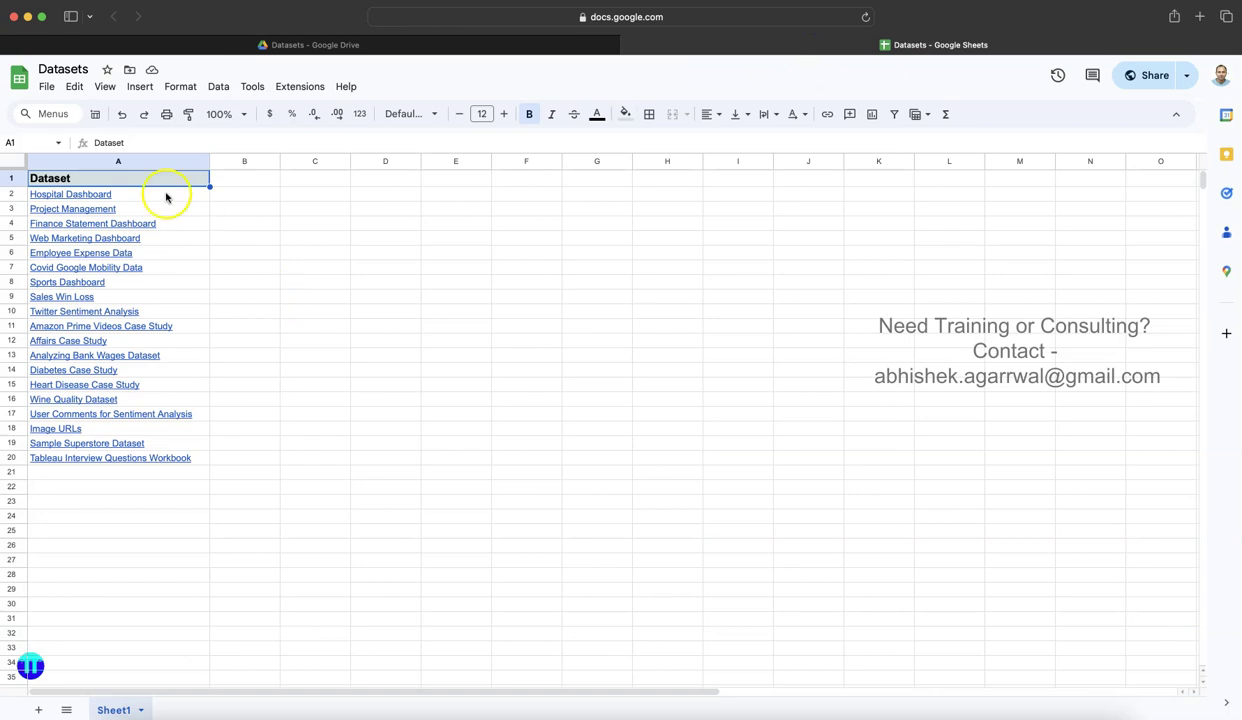
pyautogui.moveTo(102, 463)
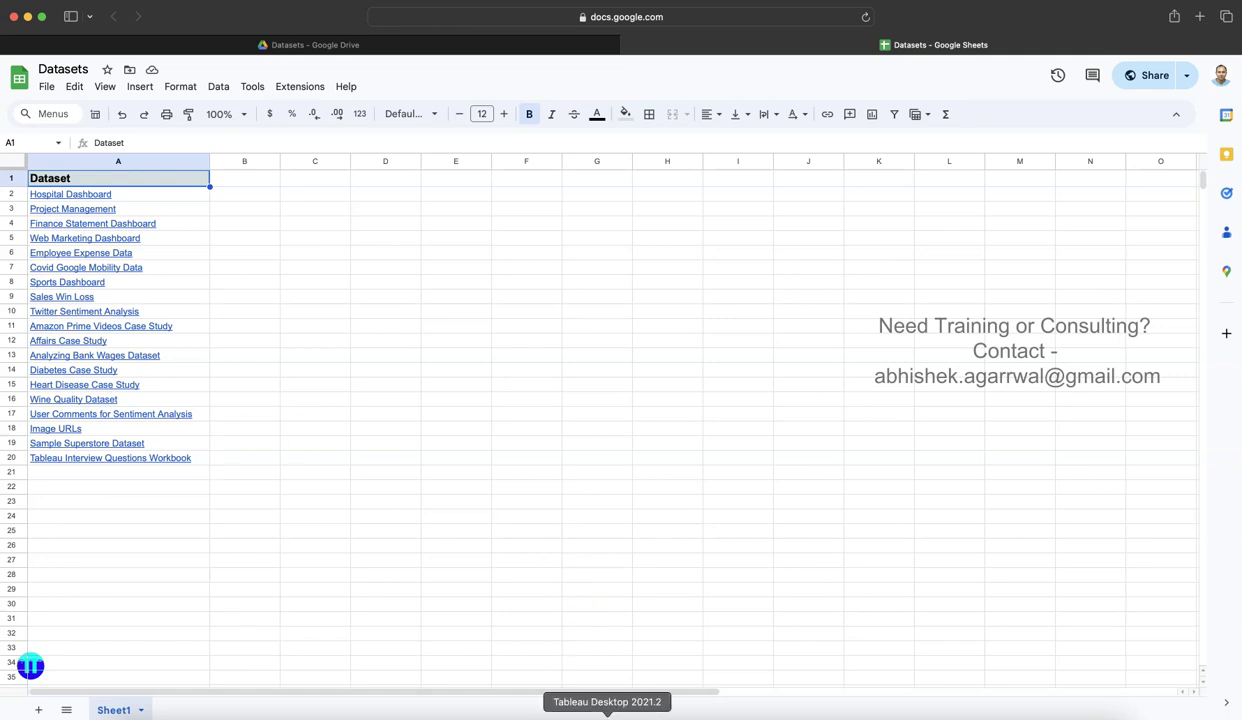
pyautogui.click(604, 712)
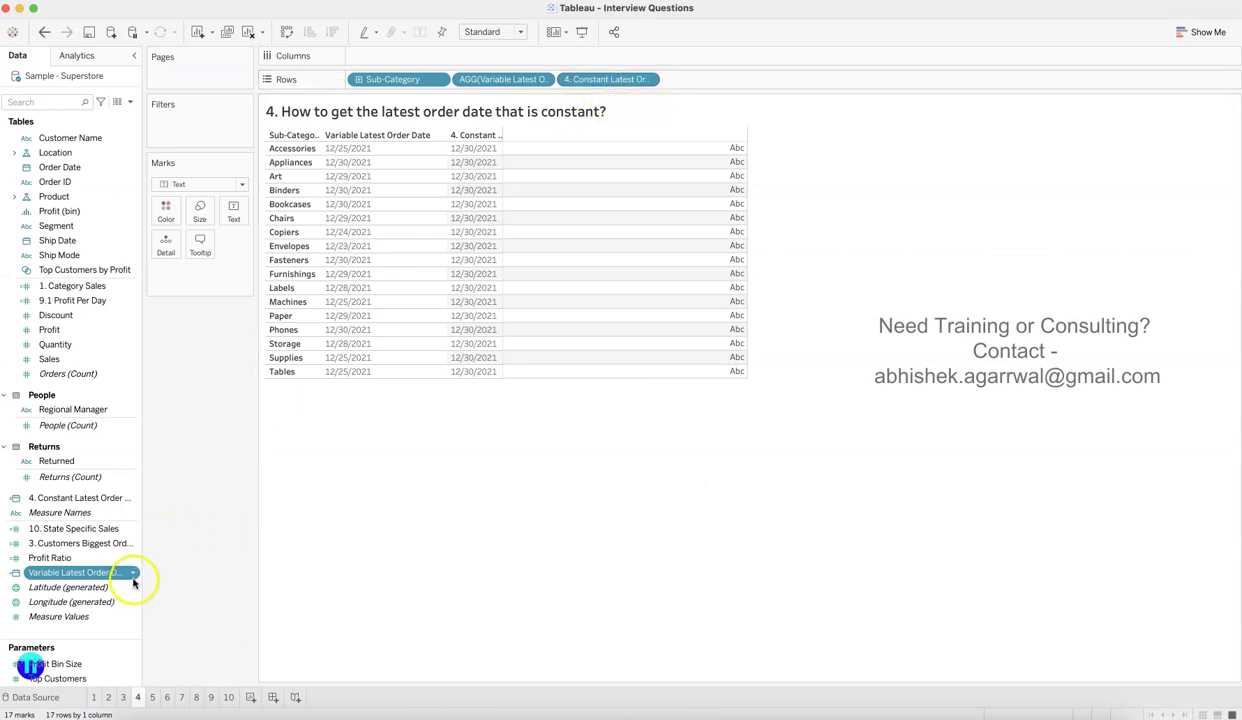
pyautogui.press('super+Tab')
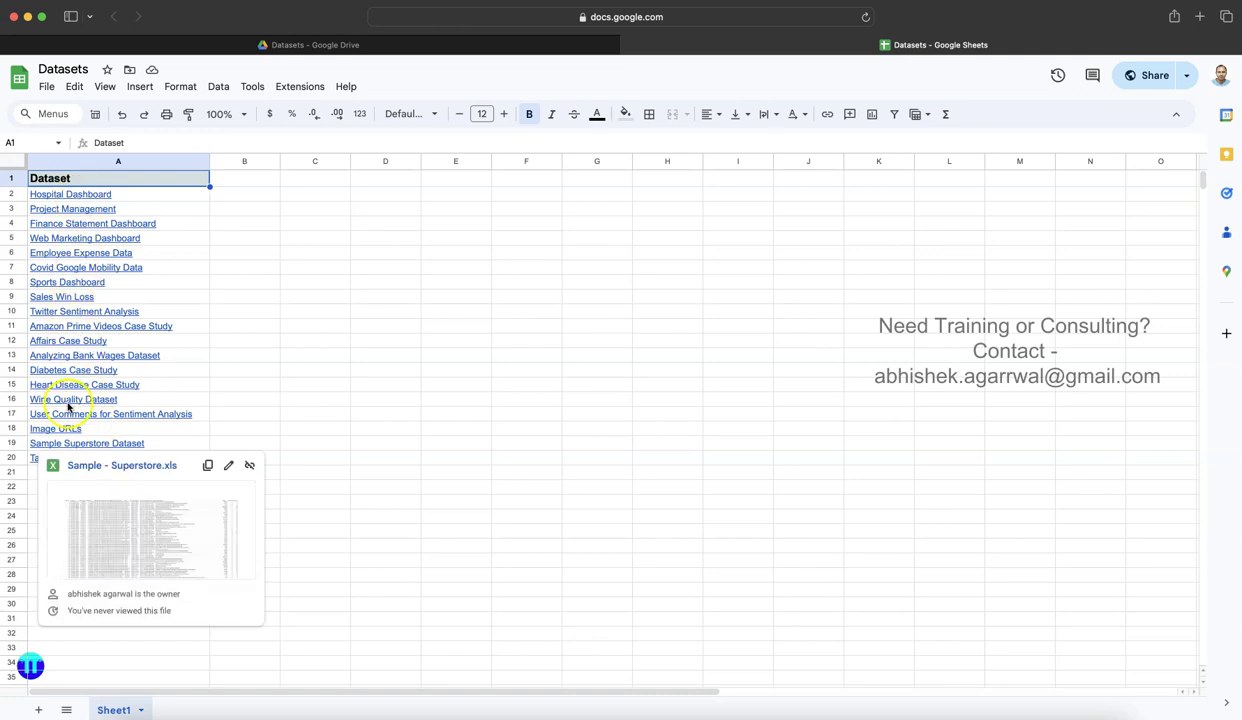
pyautogui.click(308, 269)
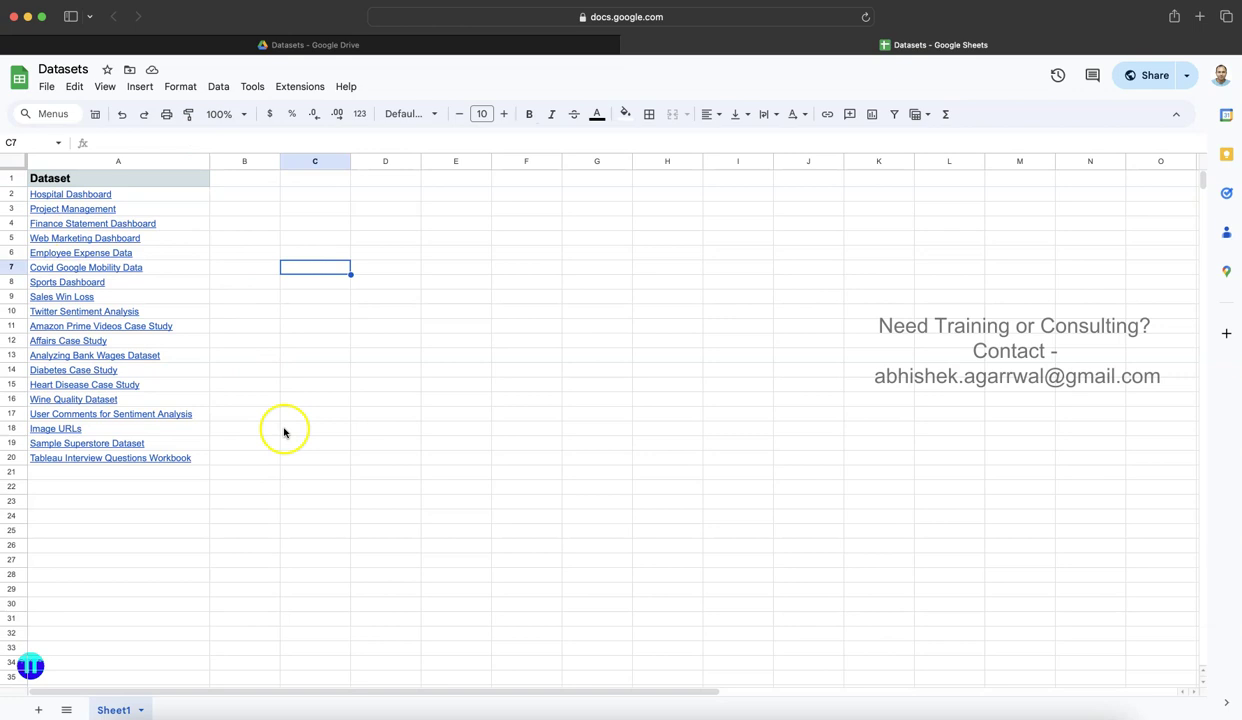